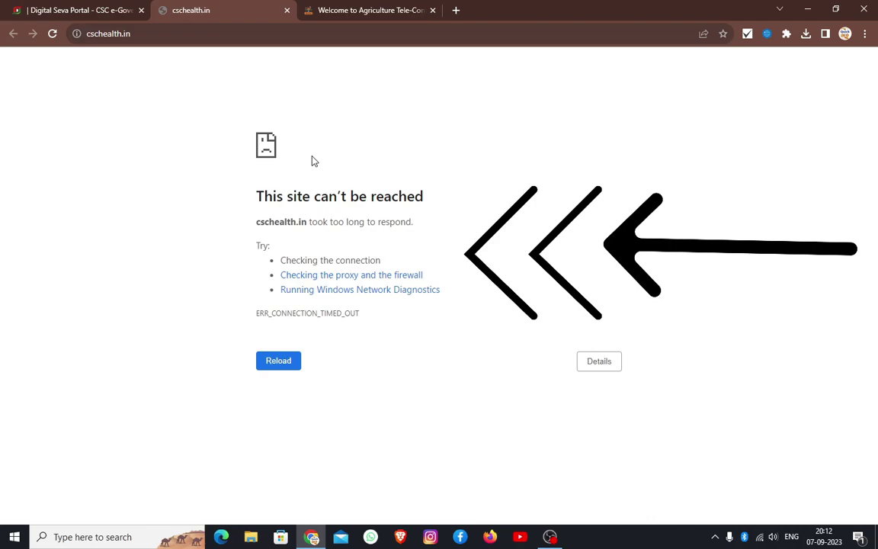
left_click(366, 10)
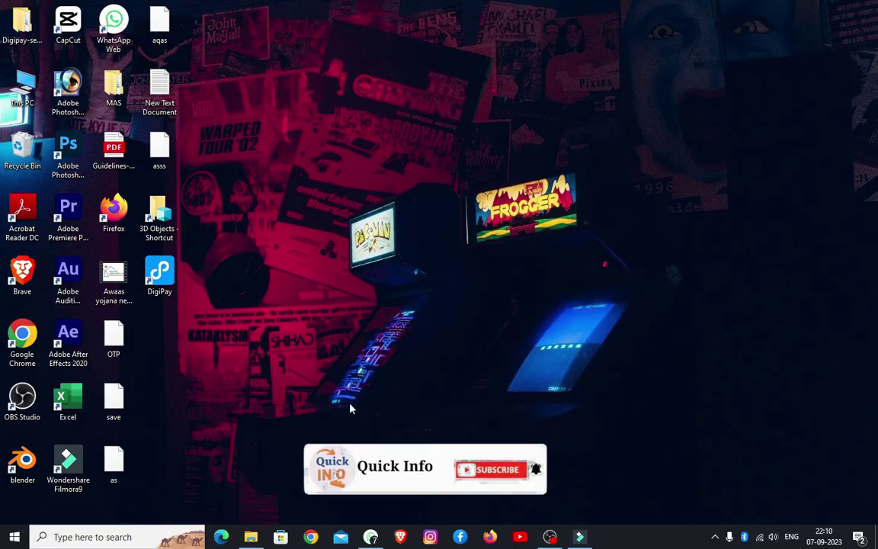
Step: Open Google Chrome with the Quick Info profile
left_click(310, 537)
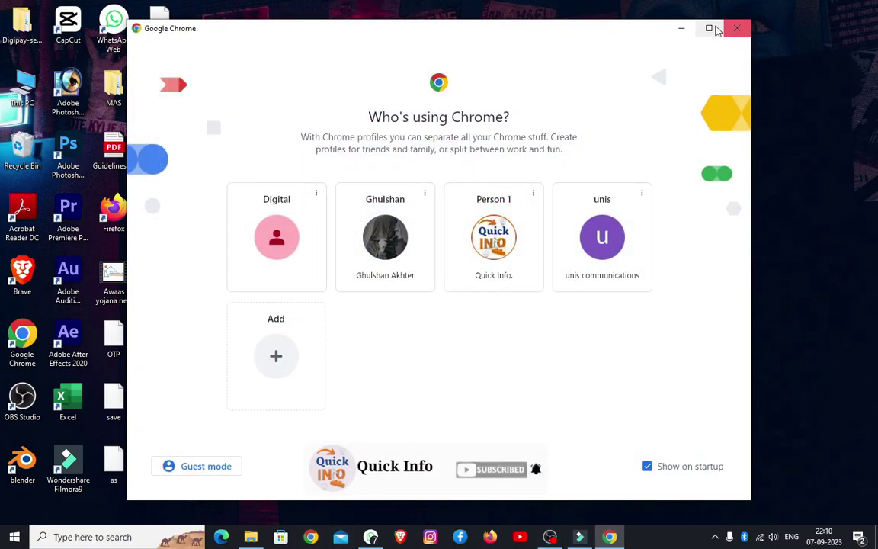
left_click(705, 29)
left_click(431, 345)
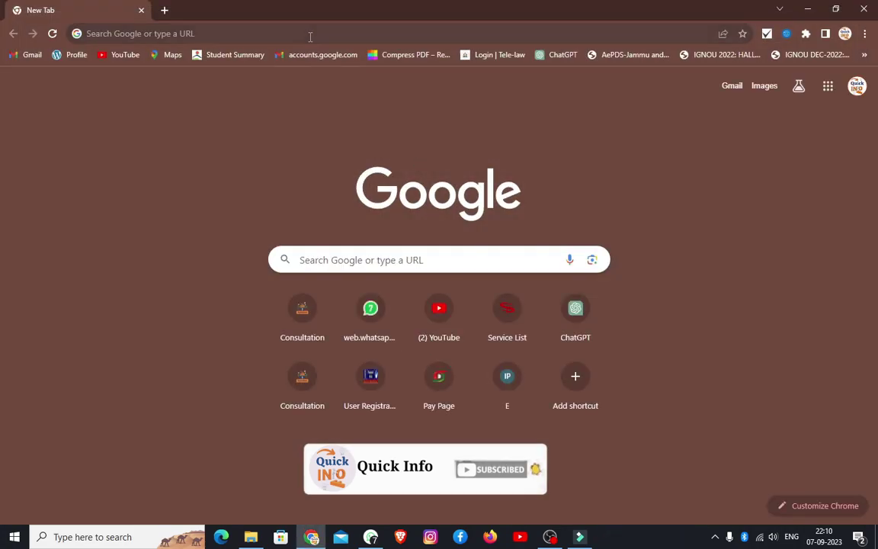
Step: Search for "csc agri advisory" and open the Agriculture Tele-Consultation website at cscagriadvisory.in
left_click(310, 35)
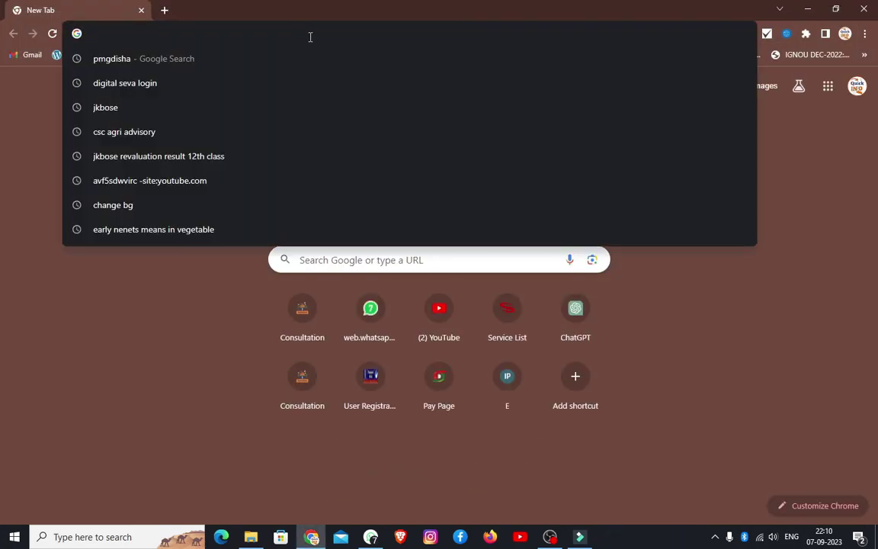
left_click(163, 133)
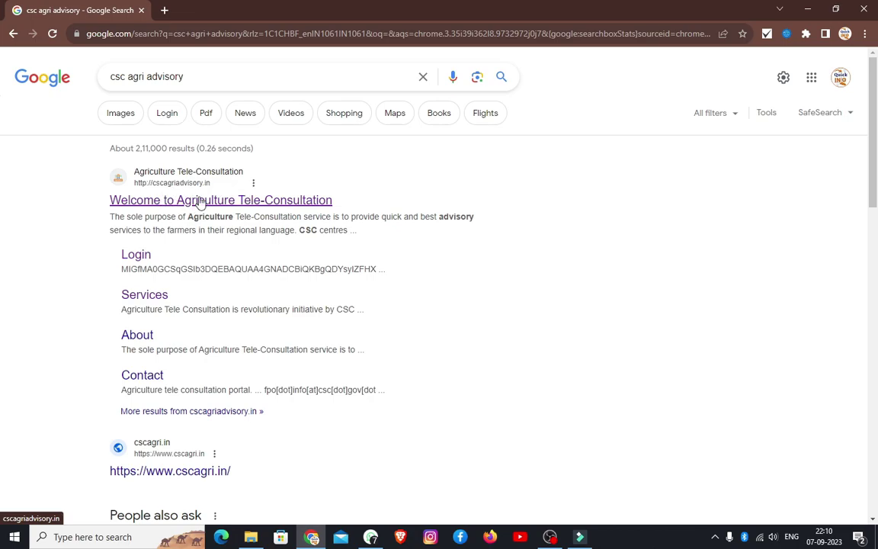
left_click(174, 201)
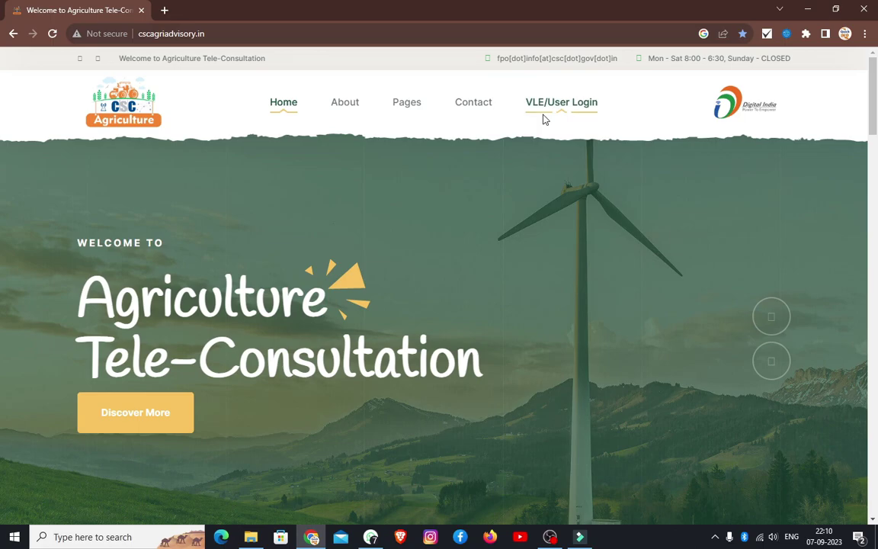
Step: Log in to the Agriculture Tele-Consultation site as a VLE through CSC Connect
key("ctrl+2")
mouse_move(525, 77)
left_mouse_down()
mouse_move(527, 103)
mouse_move(631, 130)
mouse_move(642, 157)
left_mouse_up()
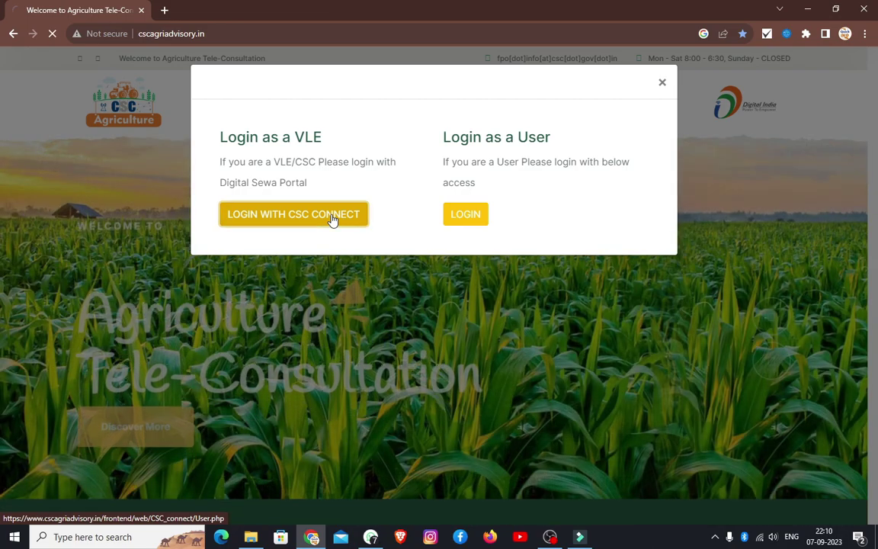
left_click(332, 217)
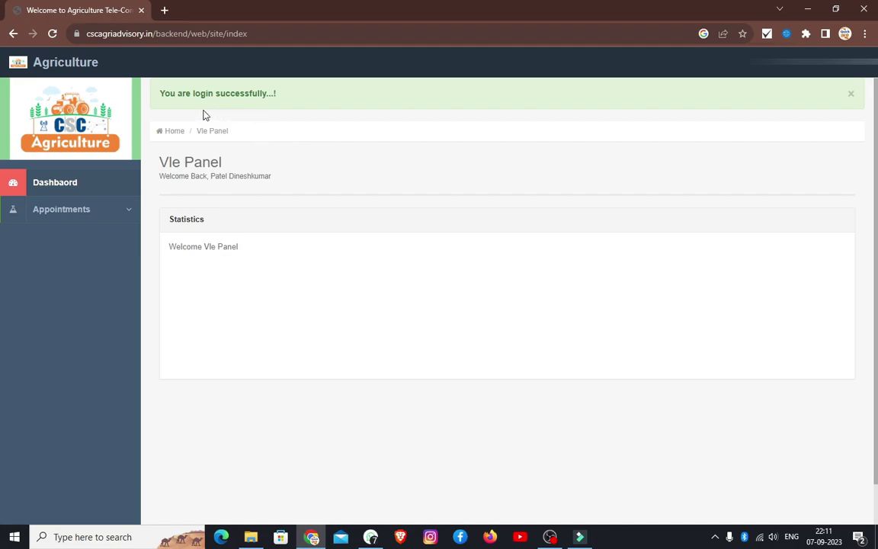
Step: Open the form for adding a new appointment from the VLE panel
left_click_drag(157, 94, 282, 100)
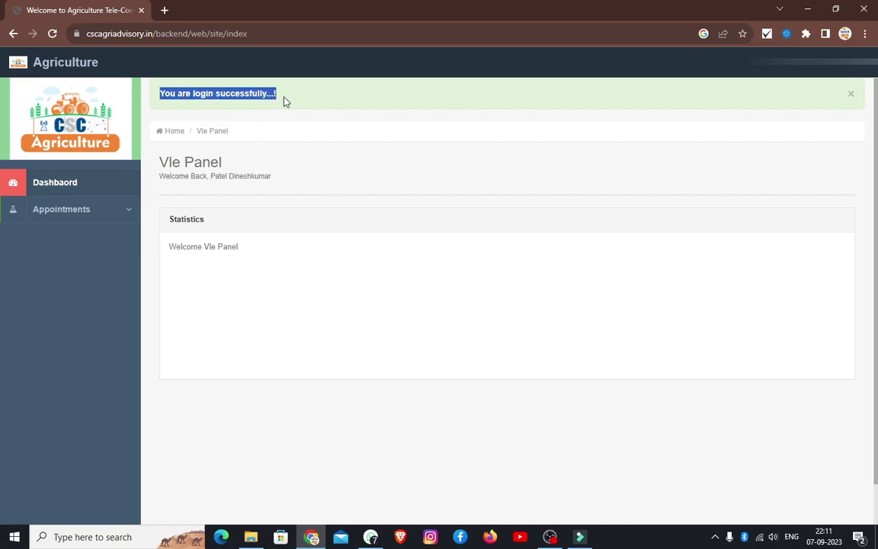
left_click(110, 213)
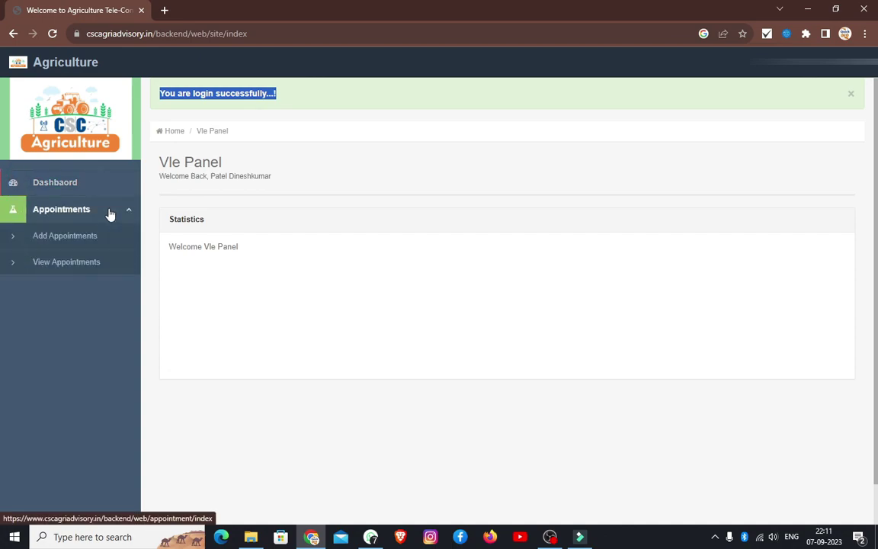
left_click(94, 237)
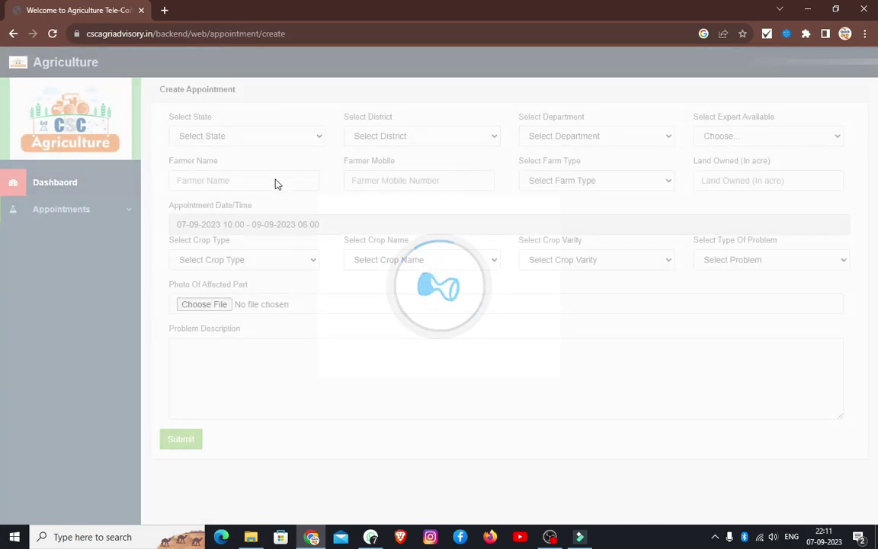
Step: Set the appointment's state to Jammu & Kashmir, the district to Punch and the department to KVK
left_click(218, 136)
left_click(217, 313)
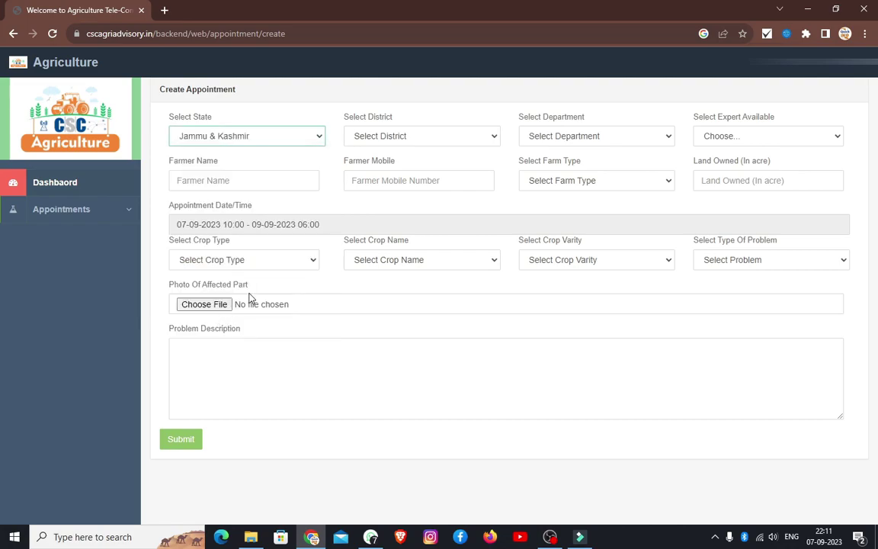
left_click(404, 137)
left_click(370, 286)
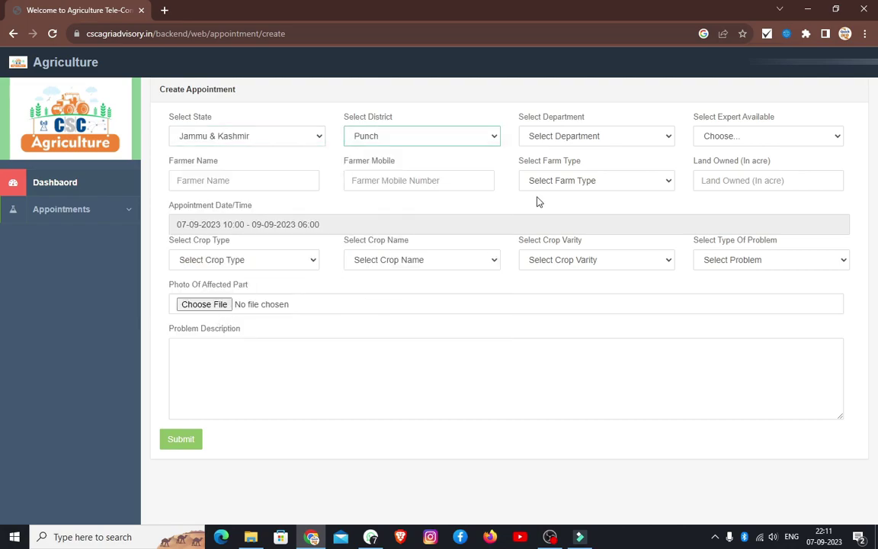
left_click(566, 139)
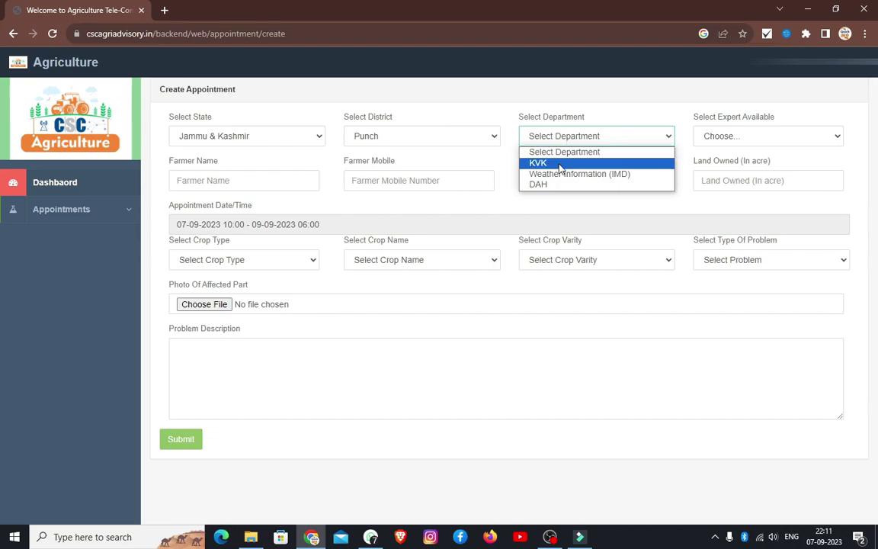
left_click(560, 163)
Step: Check which experts are available for the KVK department in Punch
left_click(763, 137)
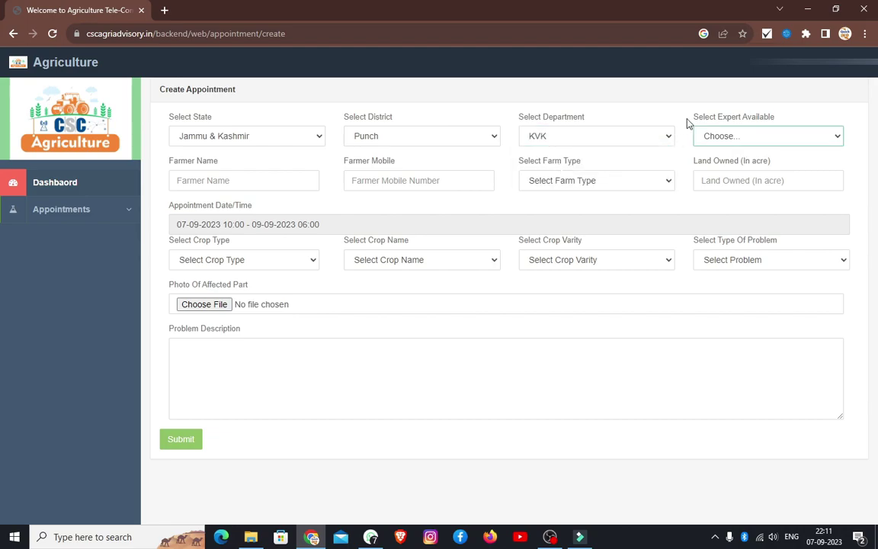
left_click_drag(687, 119, 783, 121)
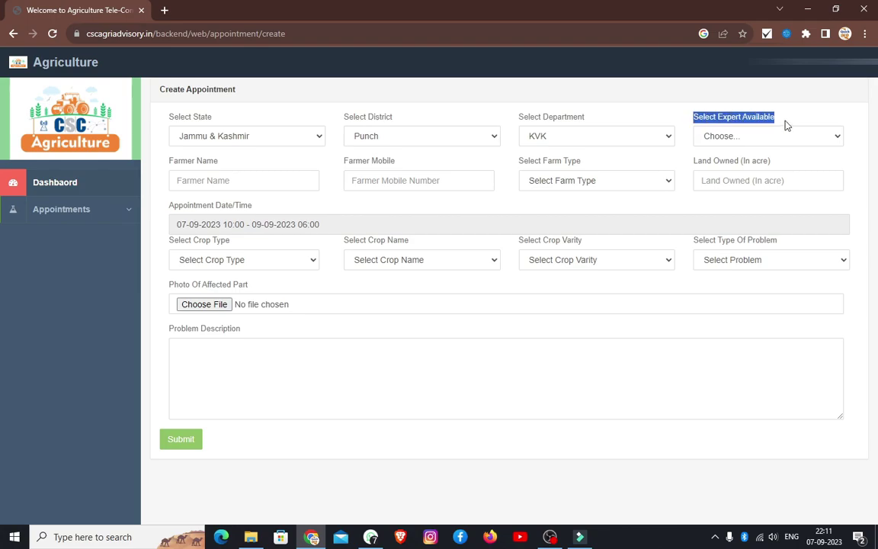
left_click(742, 137)
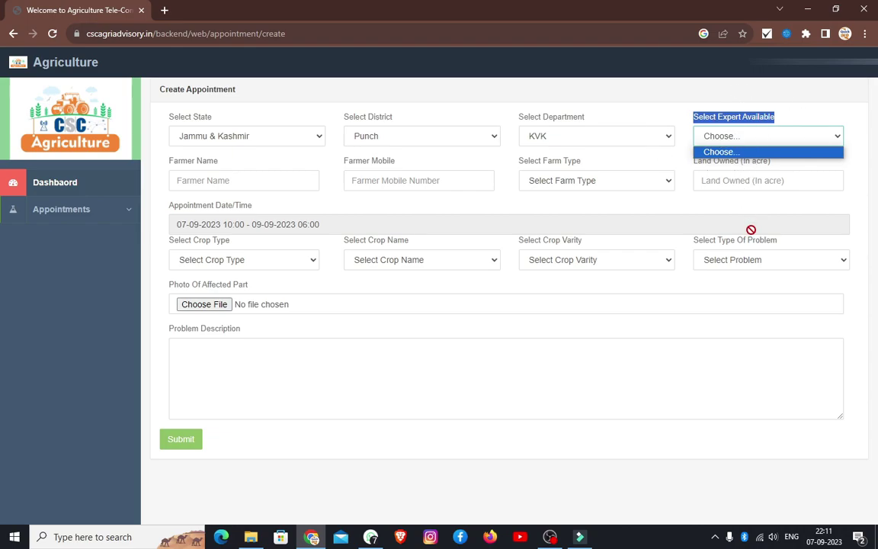
left_click(688, 114)
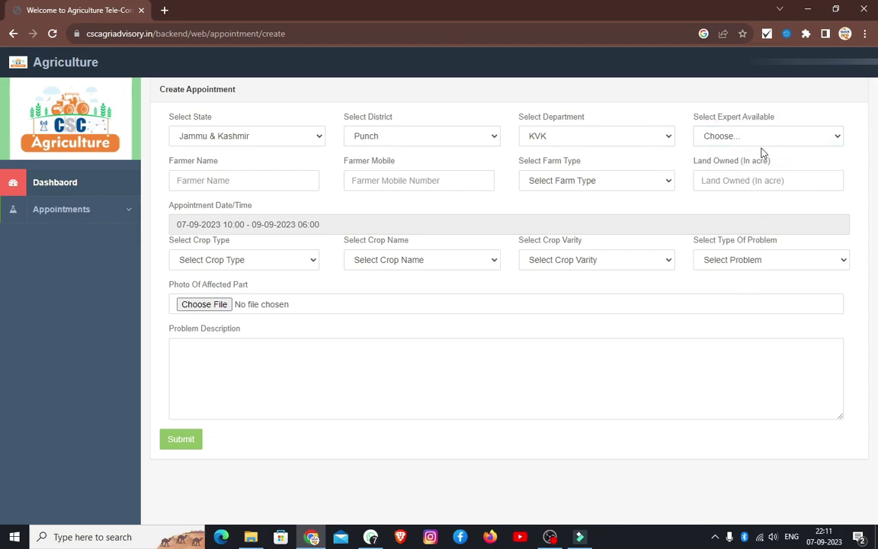
Step: Go through the farmer detail fields and set the farm type to Self
left_click(251, 187)
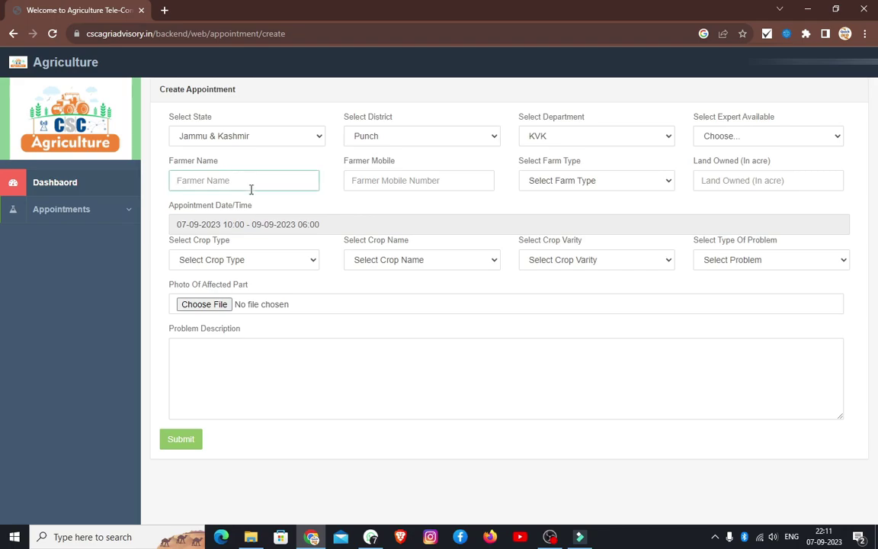
left_click(358, 181)
left_click(580, 182)
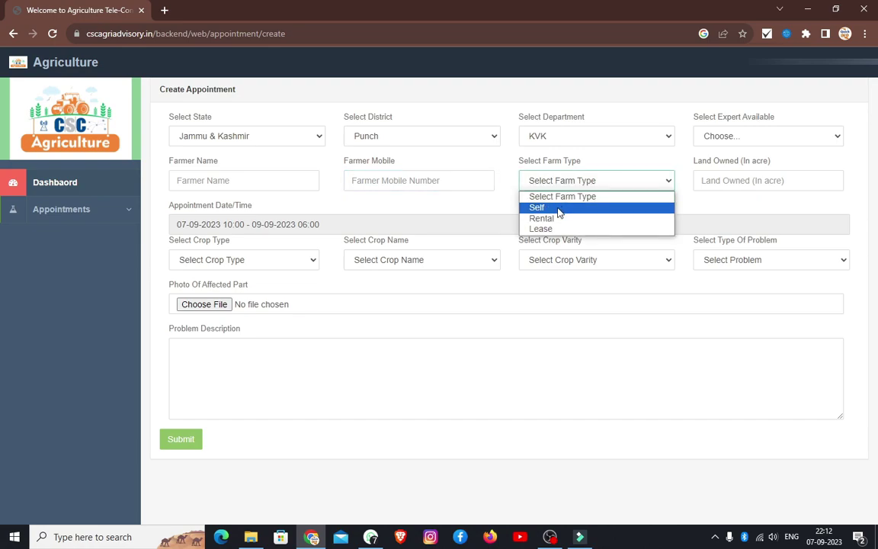
left_click(559, 209)
left_click(741, 180)
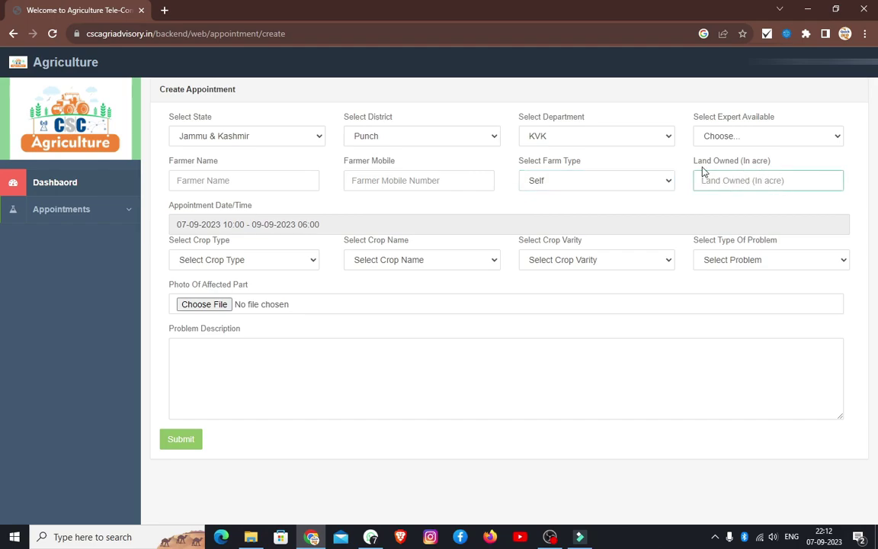
left_click_drag(688, 166, 795, 173)
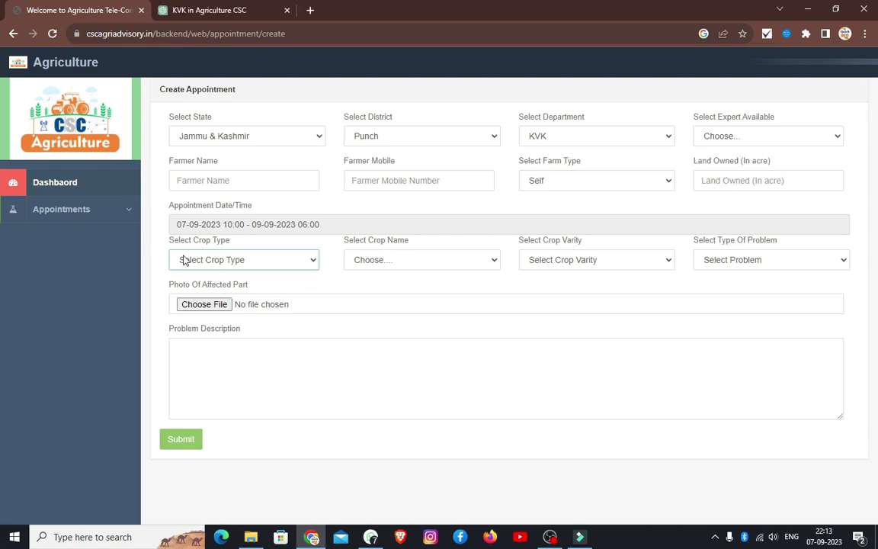
Step: Set the crop type to Vegetable, the crop name to Carrot and the crop variety to Punjab Black beauty
left_click(191, 262)
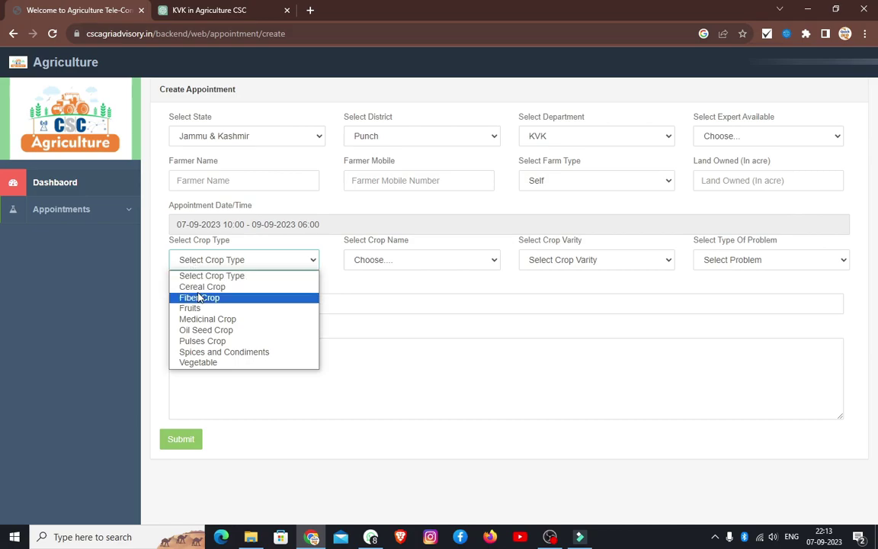
left_click(203, 362)
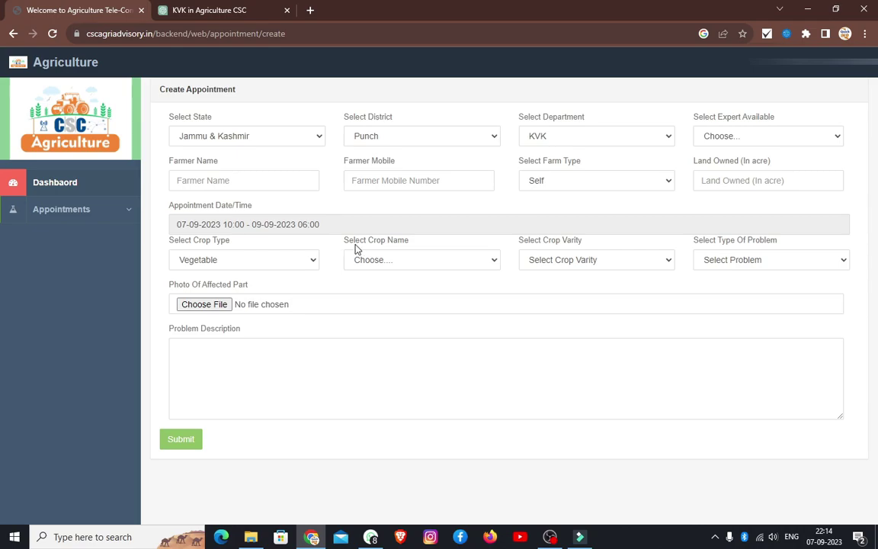
left_click(398, 258)
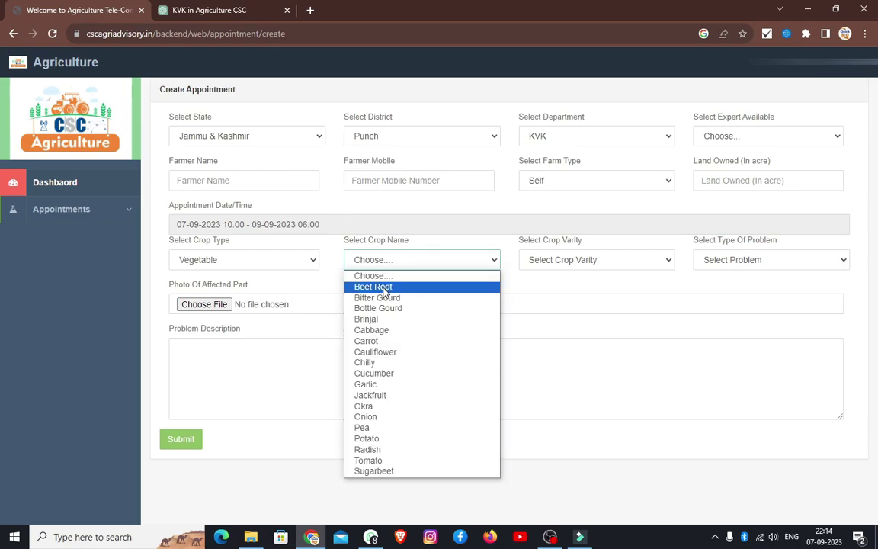
left_click(376, 341)
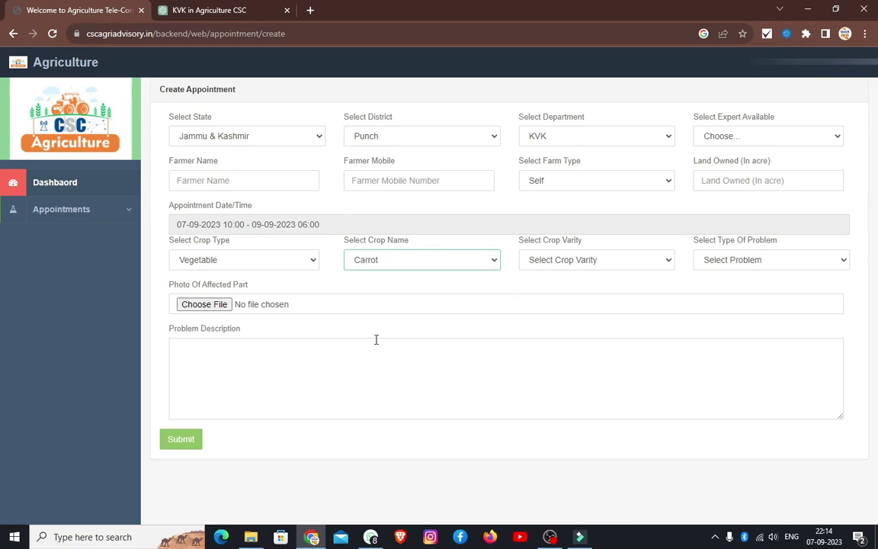
left_click(587, 264)
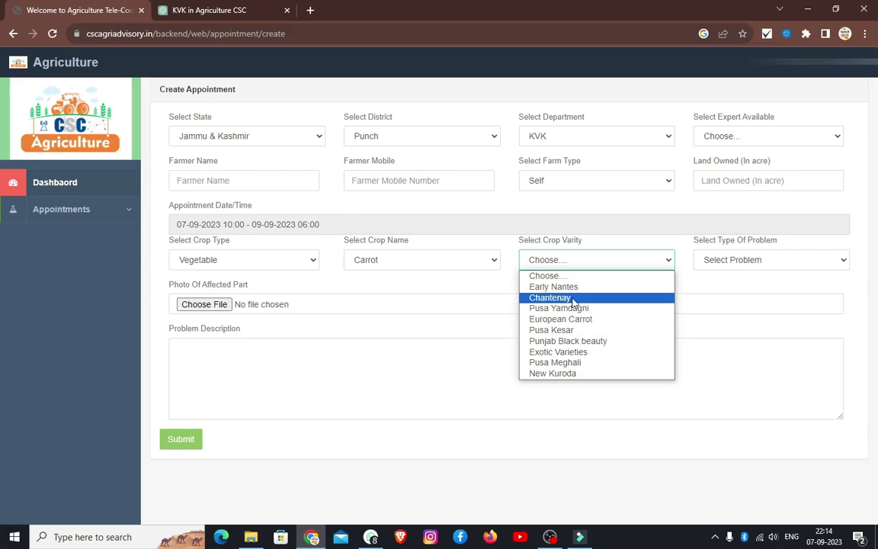
left_click(568, 342)
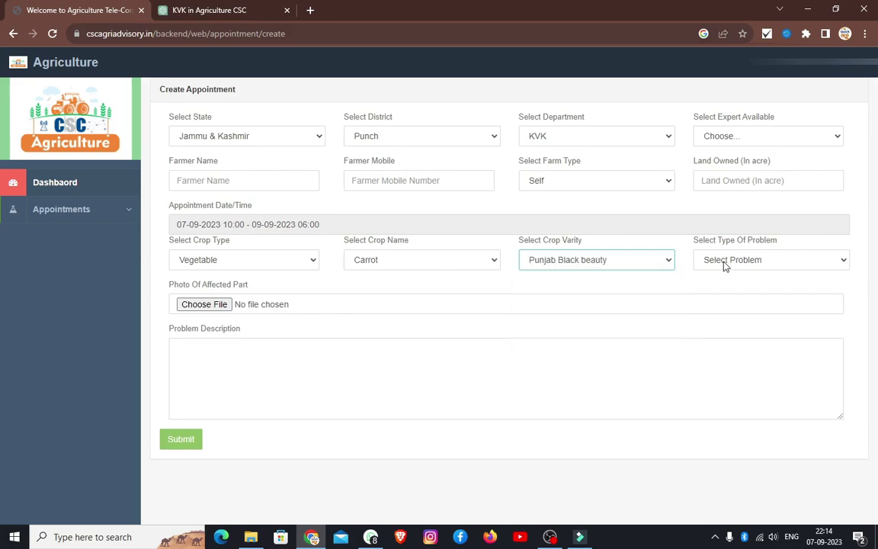
Step: Set the appointment's type of problem to Insect and Pest Management
left_click(725, 263)
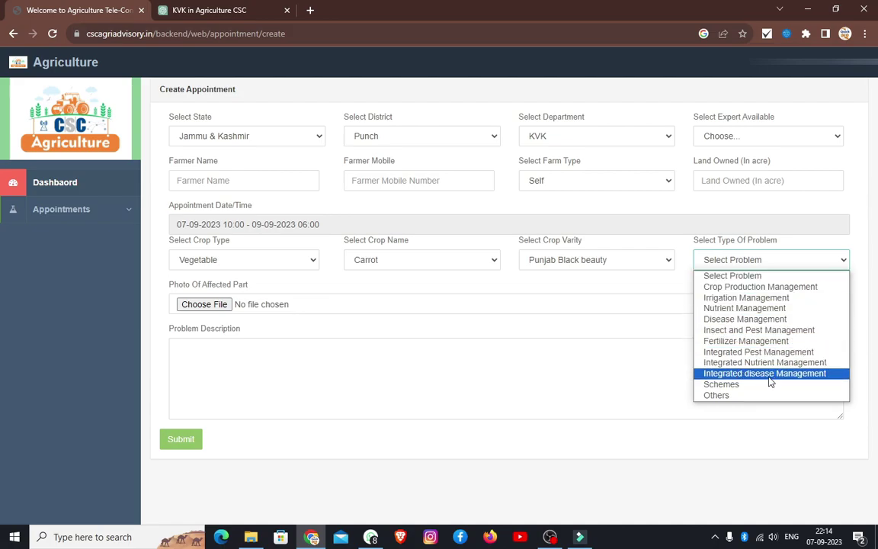
left_click(755, 330)
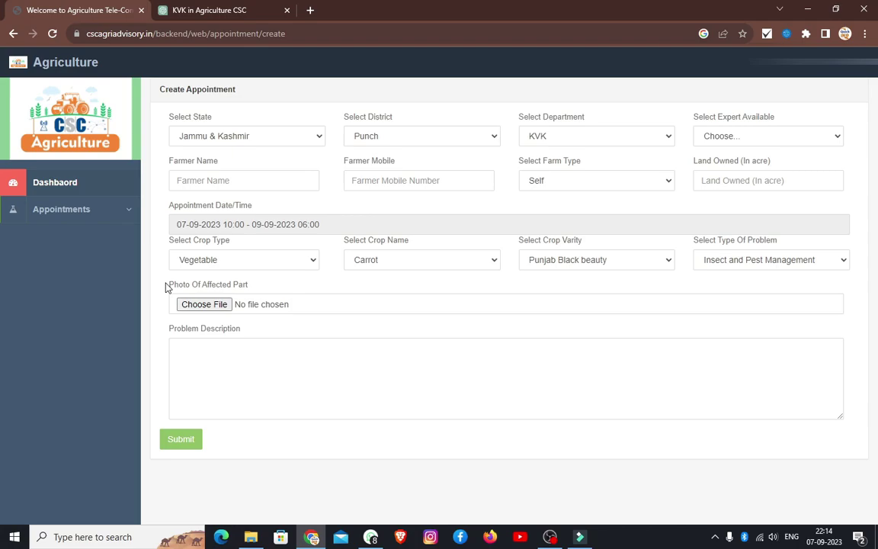
left_click_drag(171, 288, 247, 280)
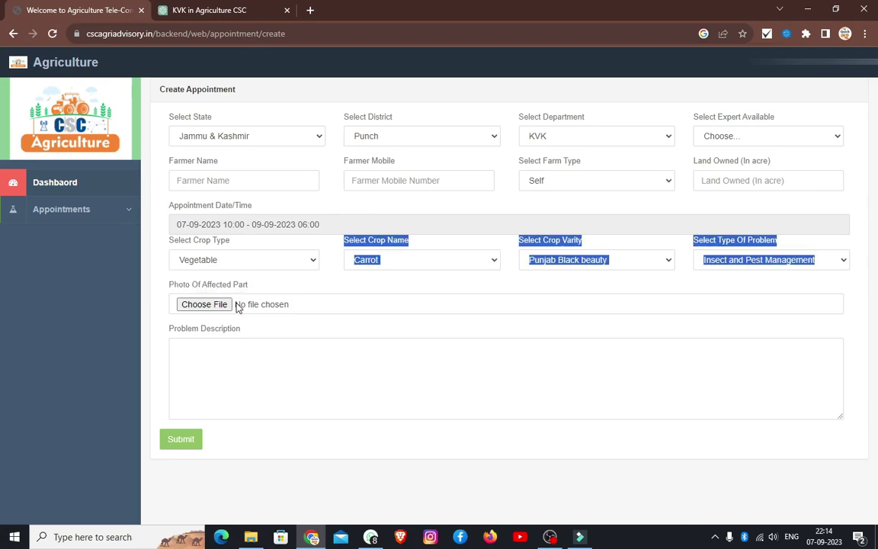
left_click(355, 291)
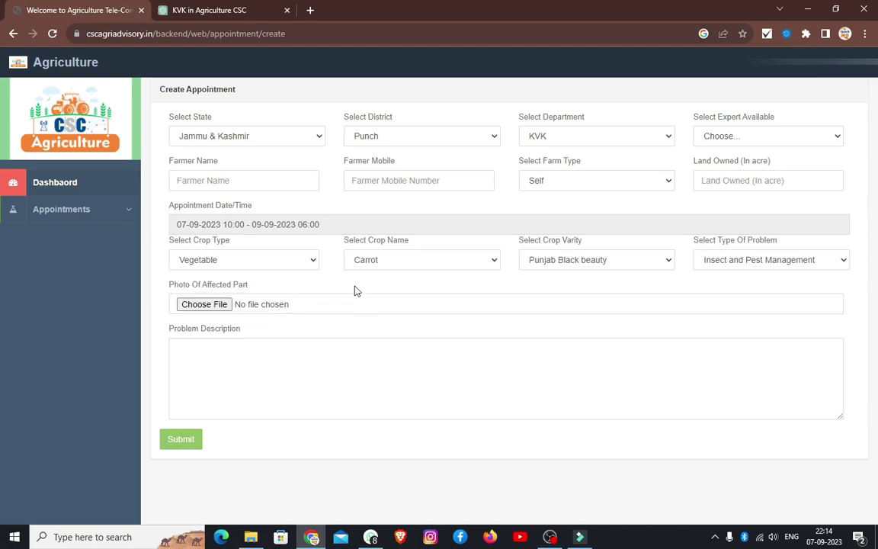
Step: Enter the problem description "Carrot flies are small, dark-colored flies that lay their eggs near carrot plants. The larvae (maggots) burrow into the carrots, causing tunneling damage."
left_click(311, 366)
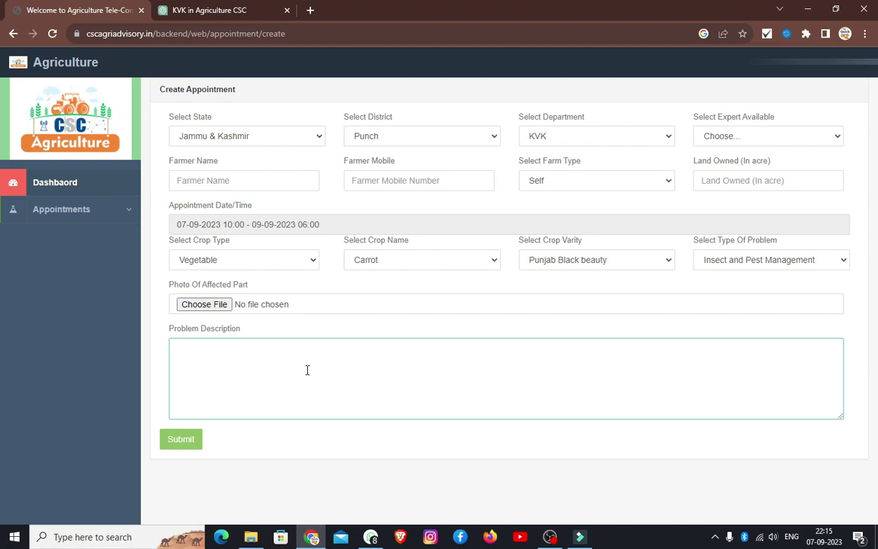
type("Carrot flies are small, dark-colored flies that lay their eggs near carrot plants. The larvae (maggots) burrow into the carrots, causing tunneling damage.")
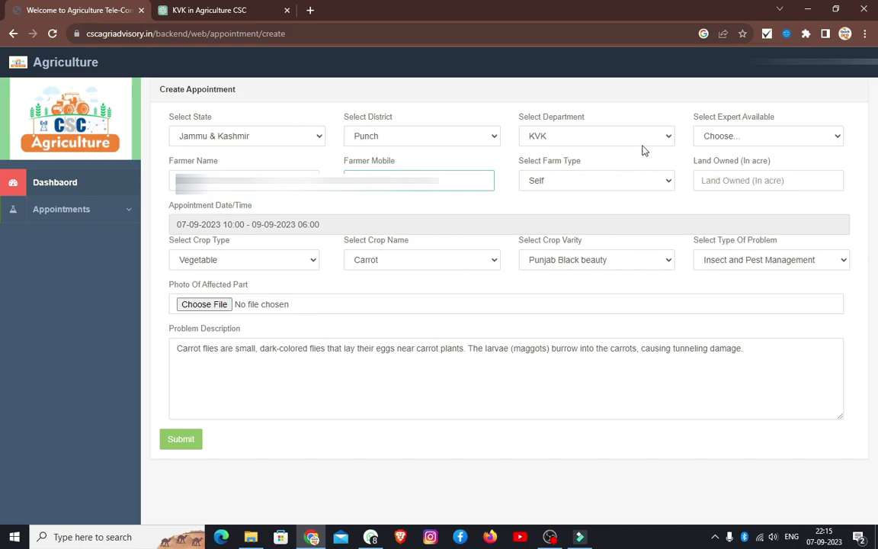
Step: Try to submit the appointment without choosing an available expert, and return to the appointment form
left_click(731, 137)
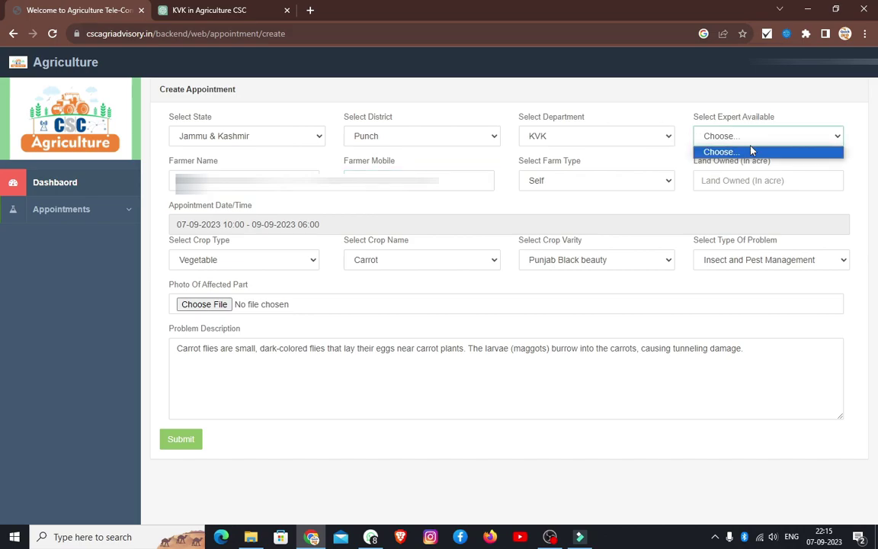
left_click(549, 397)
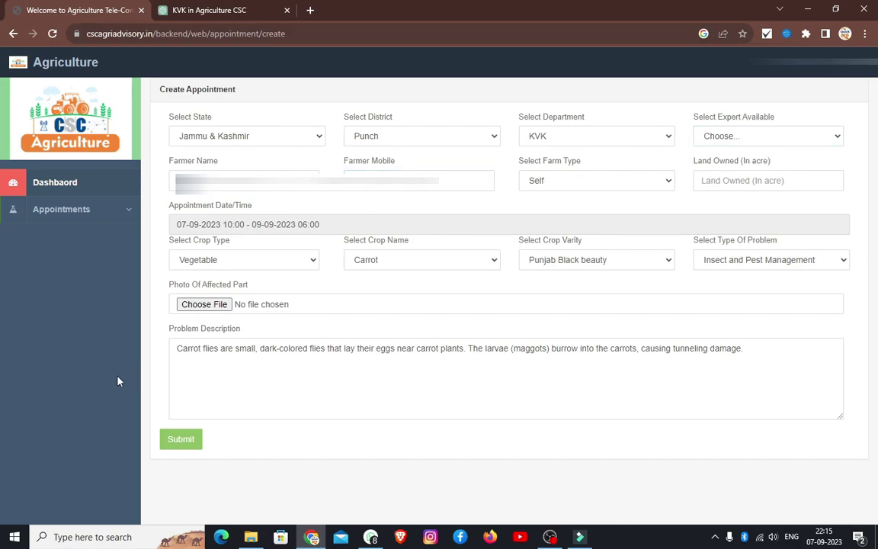
left_click(179, 440)
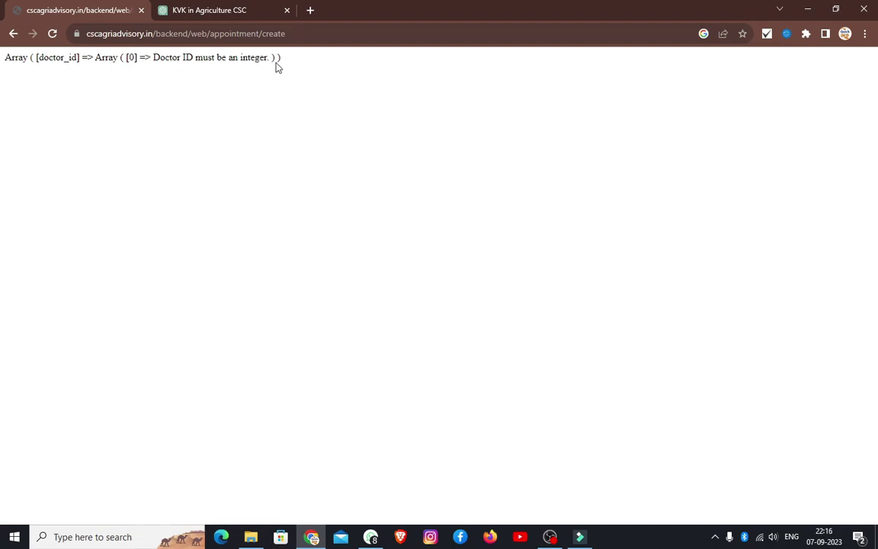
left_click(14, 34)
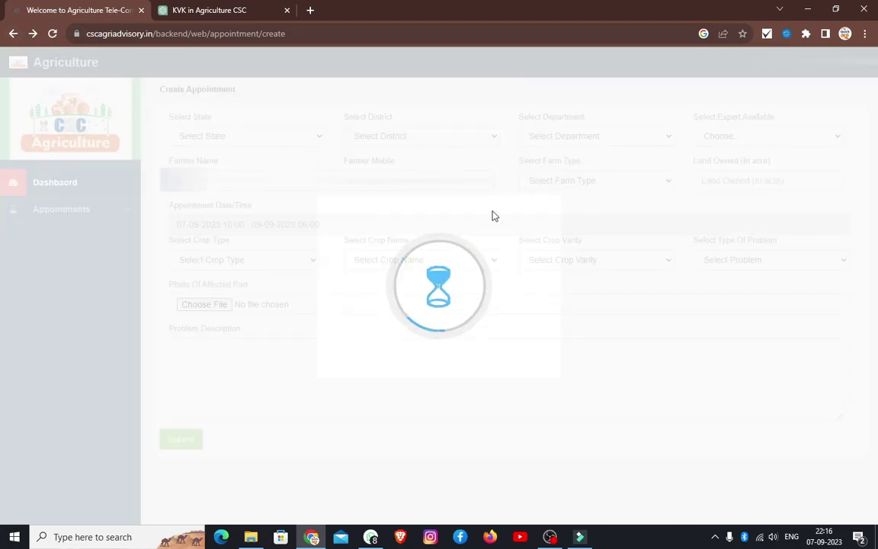
Step: Choose an expert from the available experts list and submit the appointment
left_click(722, 136)
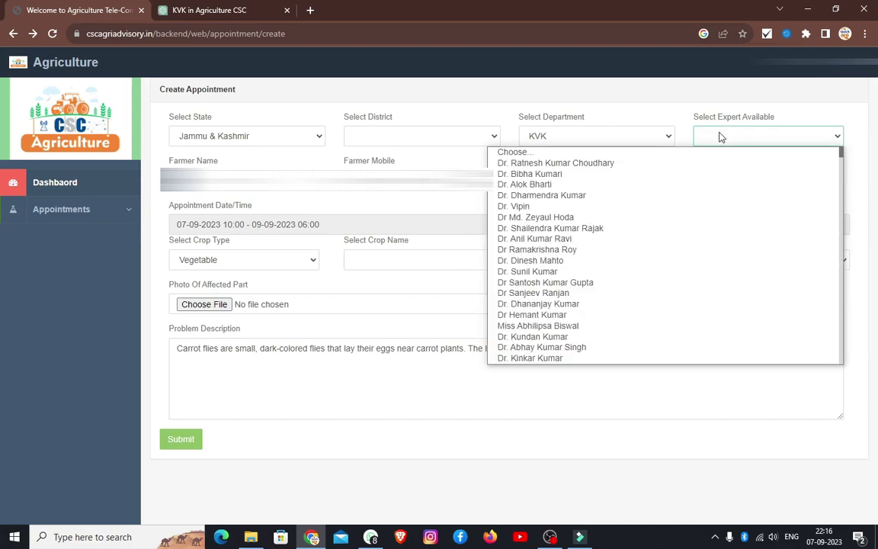
scroll(635, 227, "down", 5)
scroll(637, 227, "down", 15)
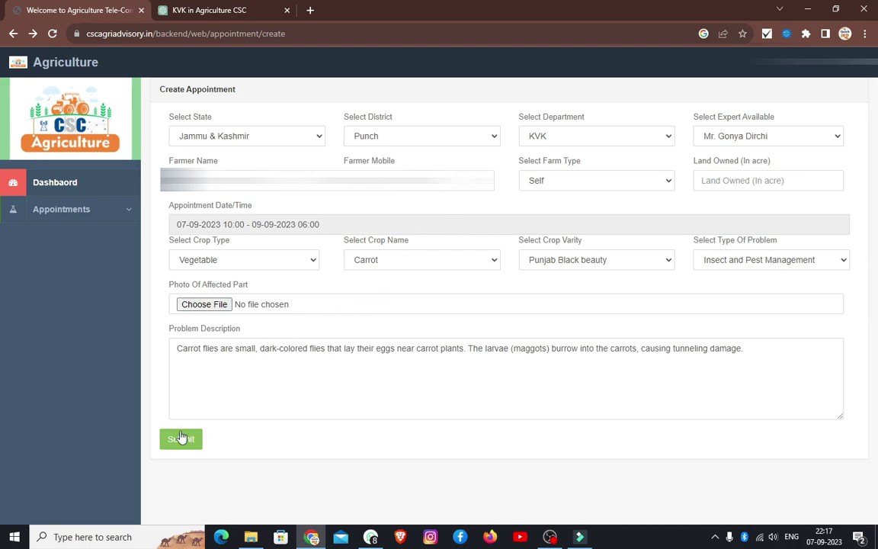
left_click(180, 438)
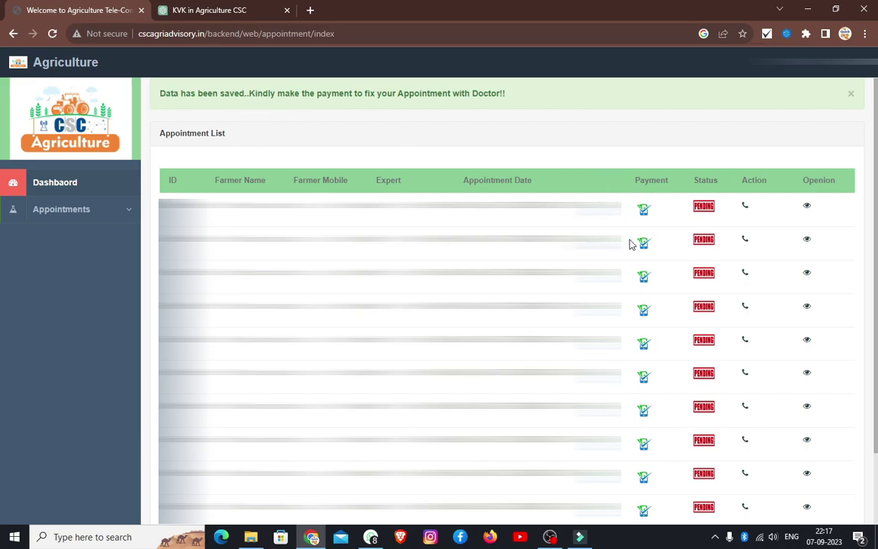
Step: Go to page 3 of the appointment list and start the payment for the last unpaid appointment
scroll(629, 244, "down", 2)
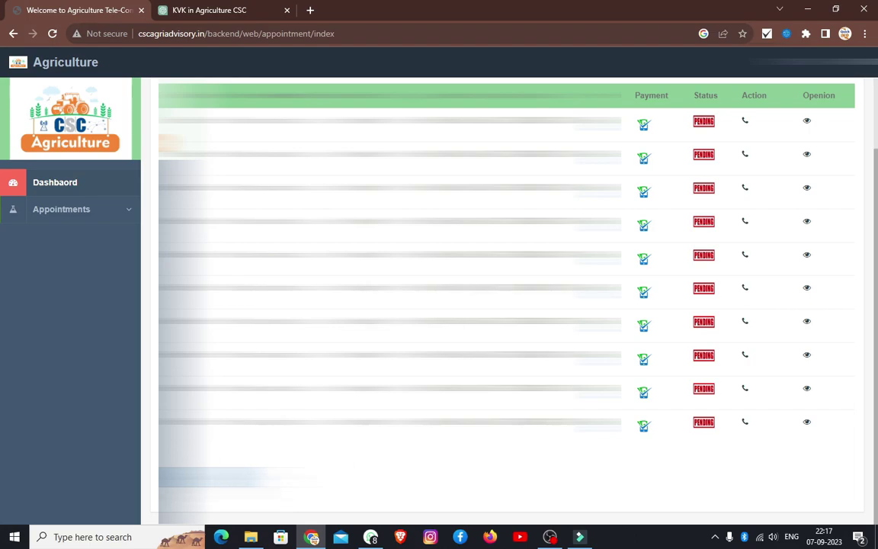
left_click(187, 477)
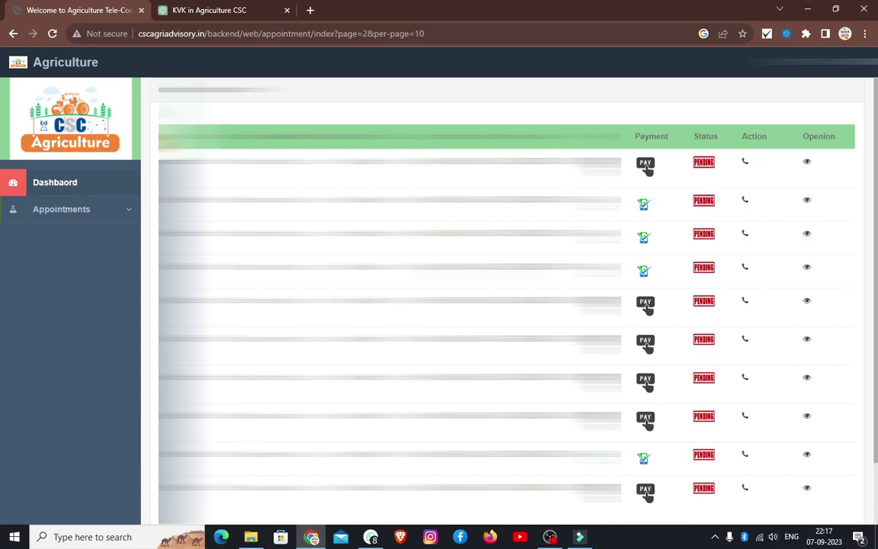
scroll(507, 305, "down", 2)
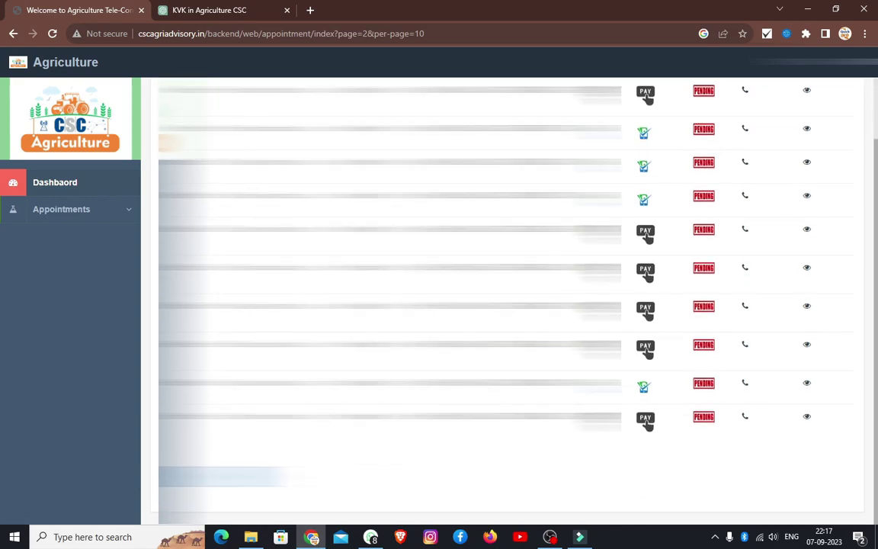
left_click(202, 476)
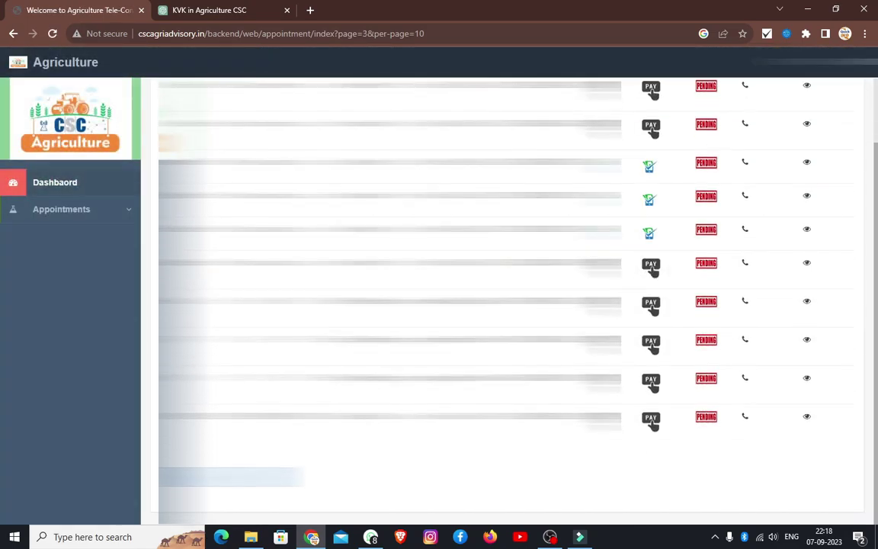
left_click(652, 420)
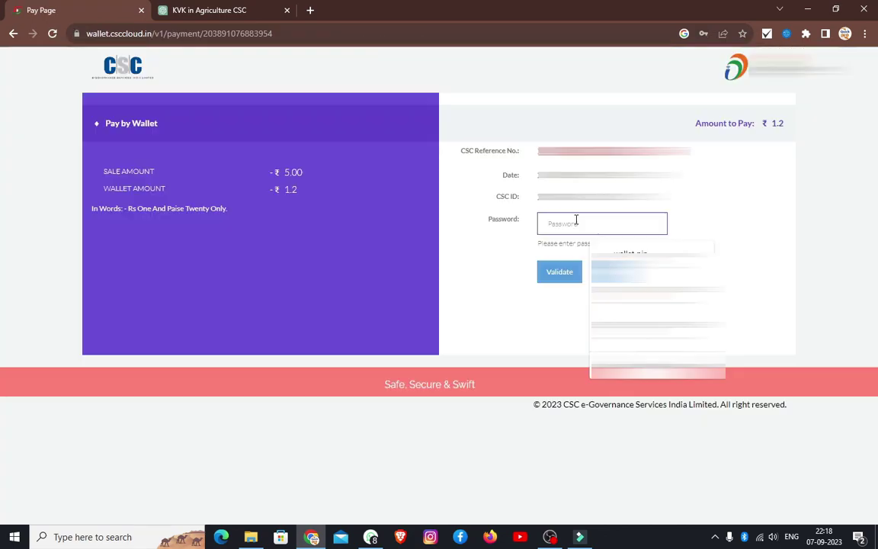
Step: Validate the wallet payment with the account password, and pay ₹1.2 by entering the wallet PIN
type("•••••••••")
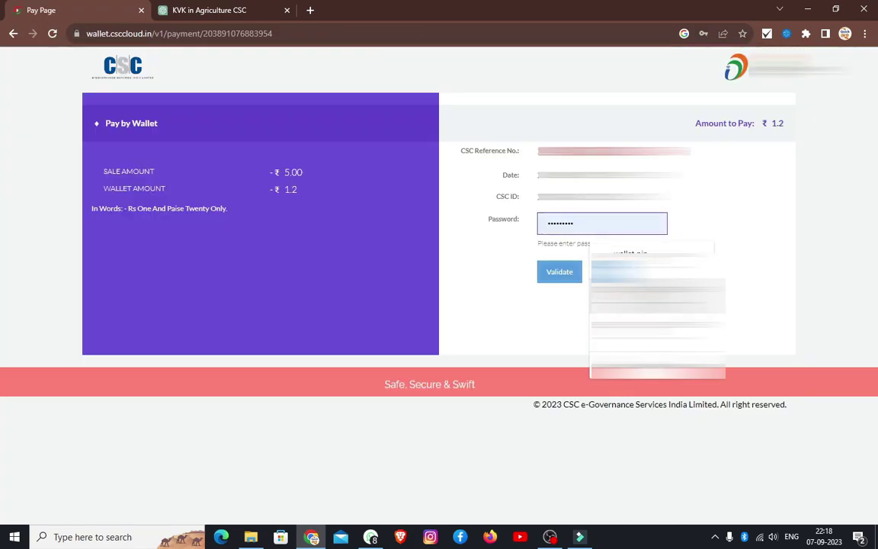
left_click(557, 273)
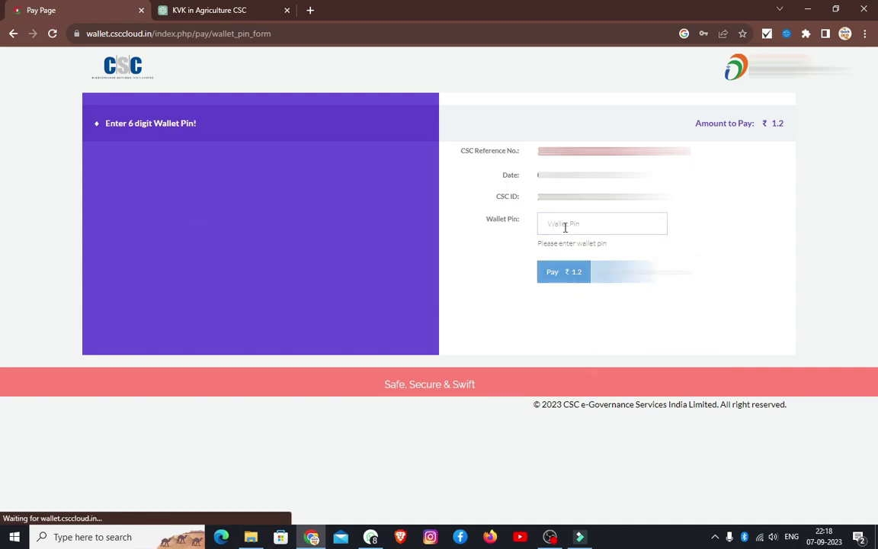
left_click(555, 224)
type("••••••")
left_click(637, 331)
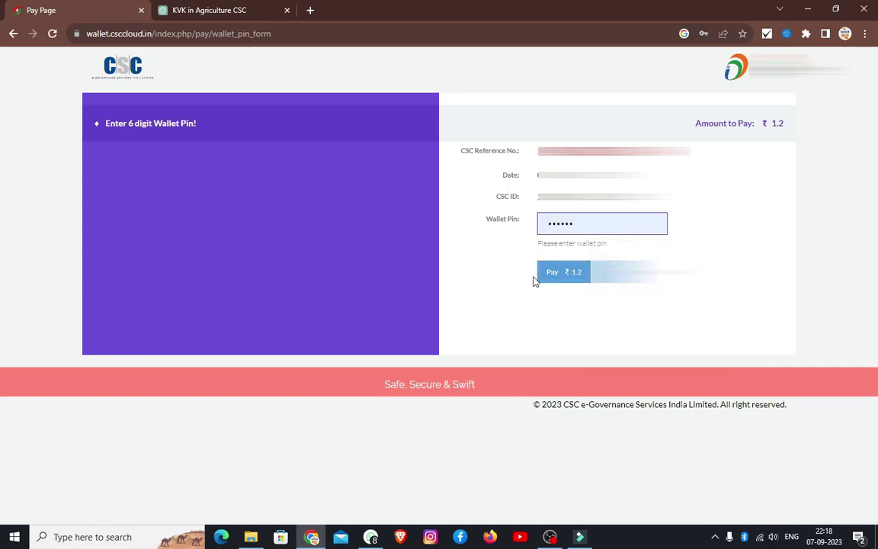
left_click(574, 279)
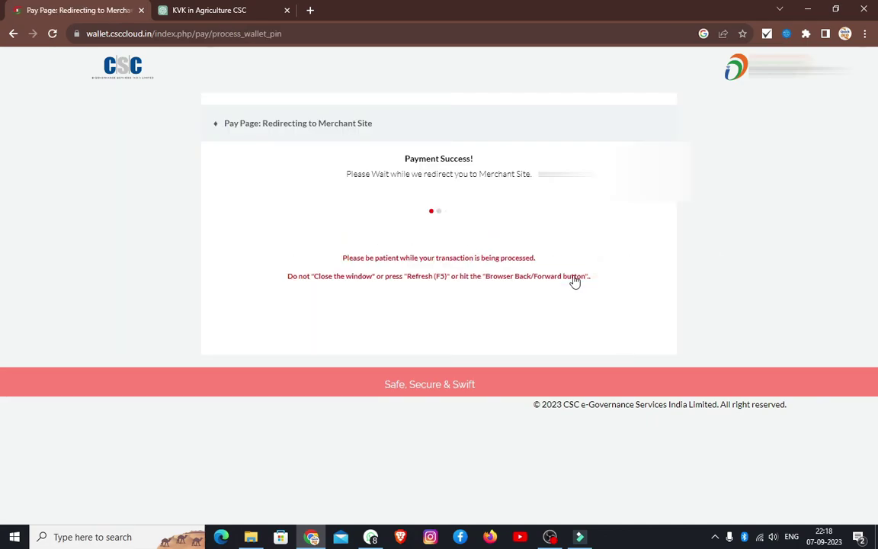